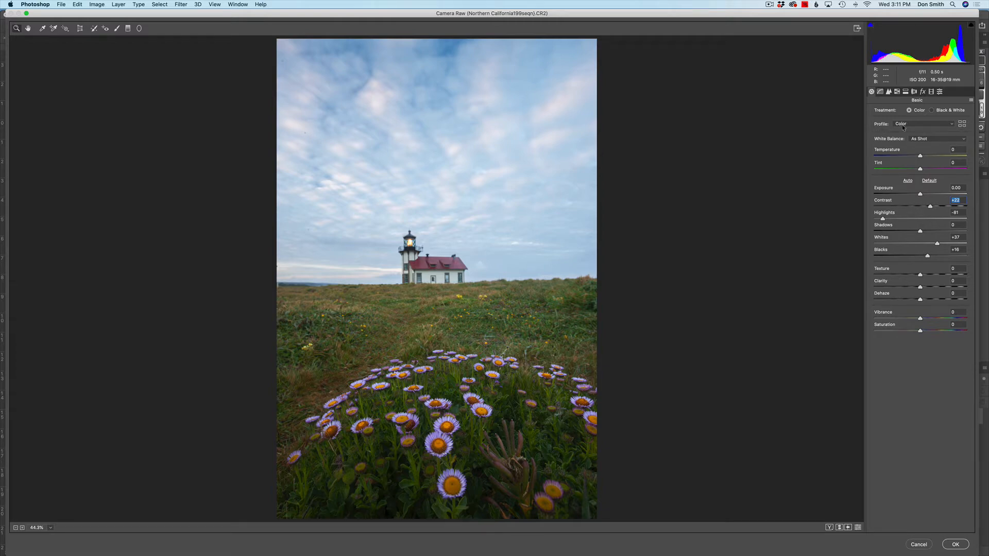
Keep the Color profile for the raw photo and open the Profile Browser
click(903, 127)
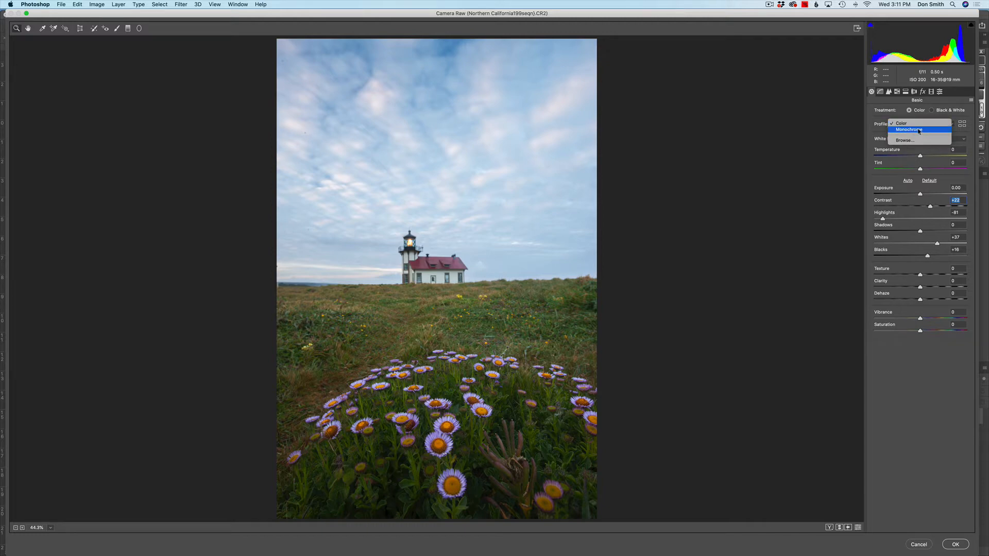
click(919, 124)
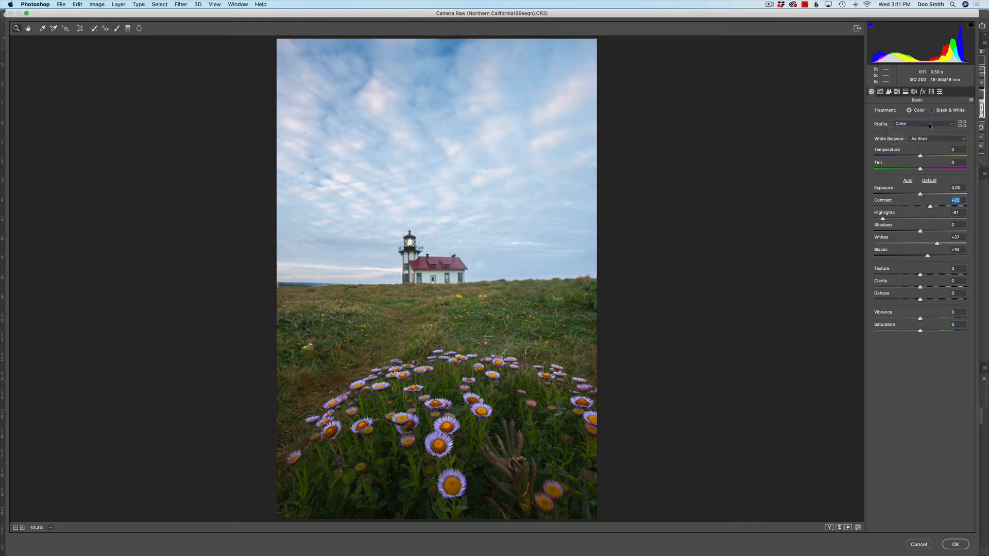
click(962, 124)
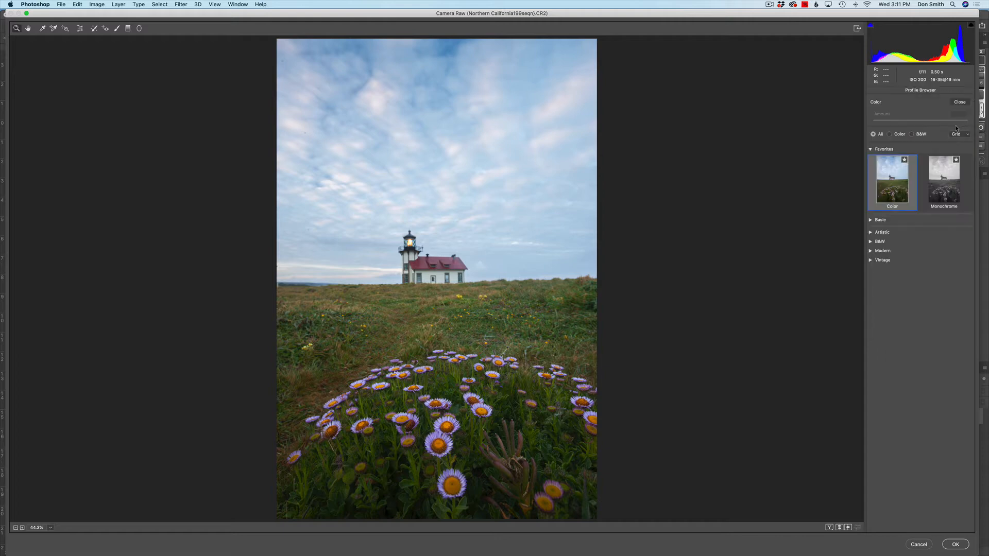
Preview the Artistic and B&W creative profiles on the lighthouse photo, collapsing each group
click(870, 233)
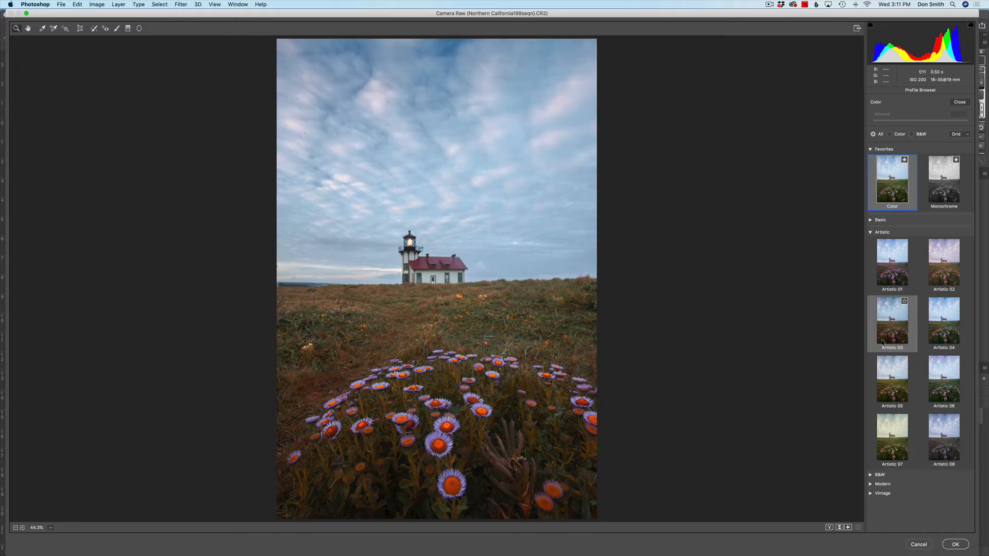
click(870, 233)
click(870, 241)
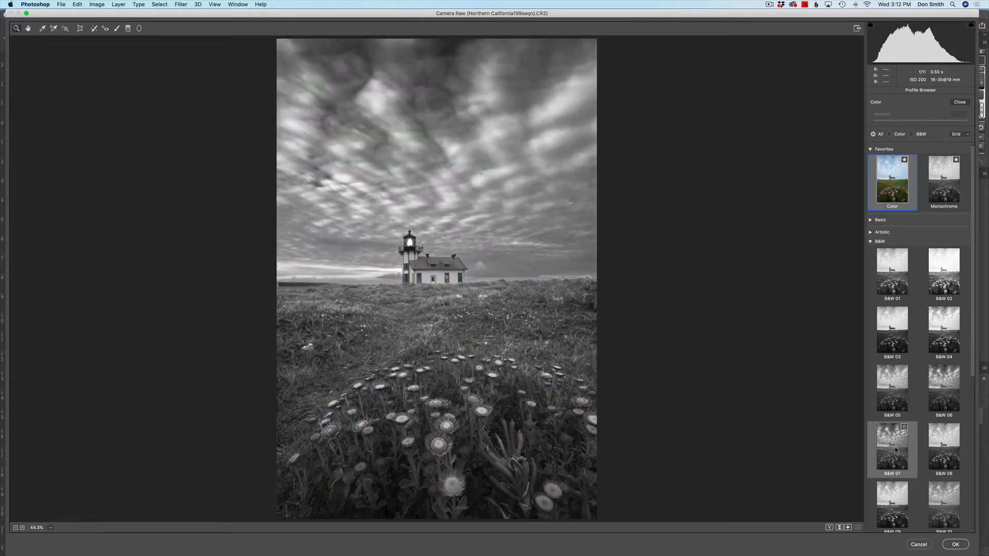
click(869, 242)
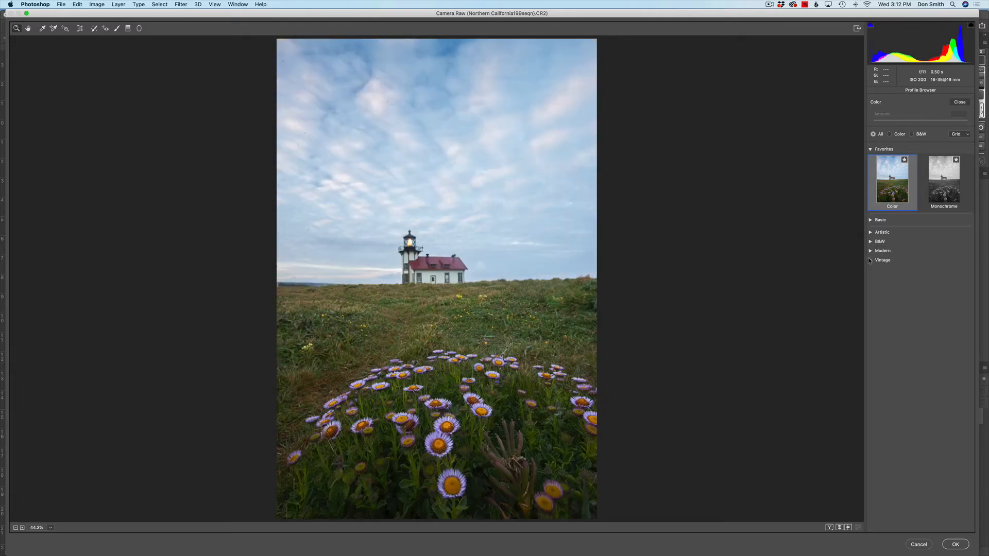
Look through the Modern and Vintage profiles, then apply the Camera Raw adjustments with the Color profile kept
click(870, 251)
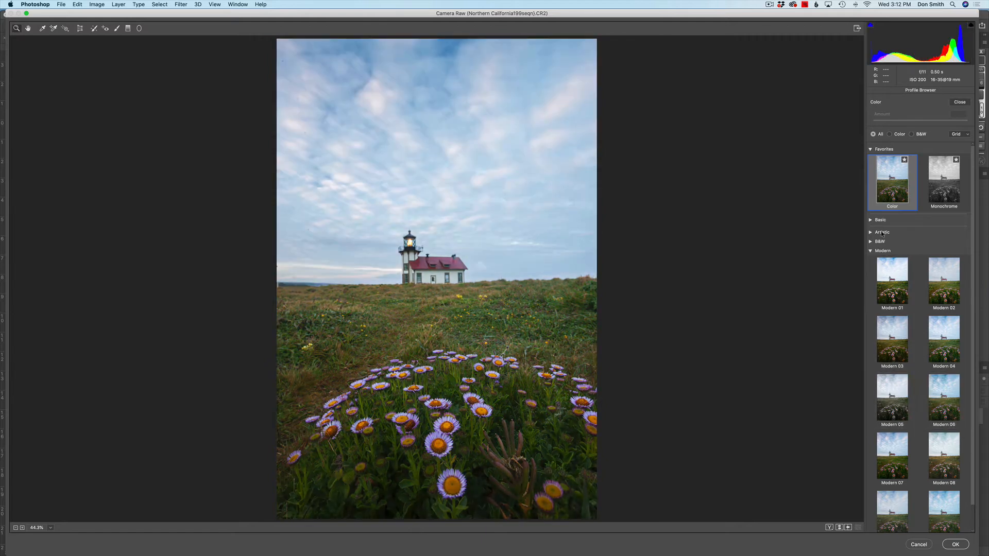
click(871, 251)
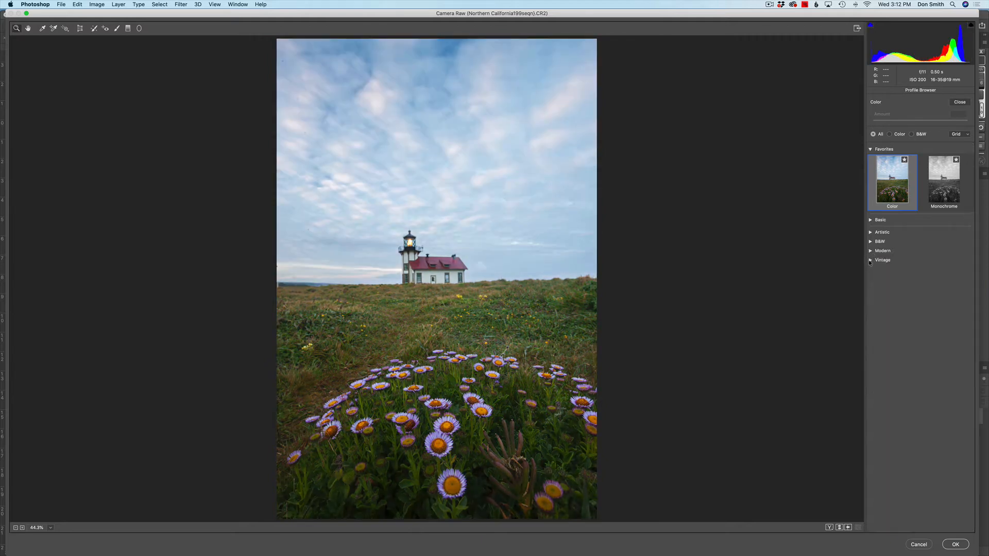
click(871, 261)
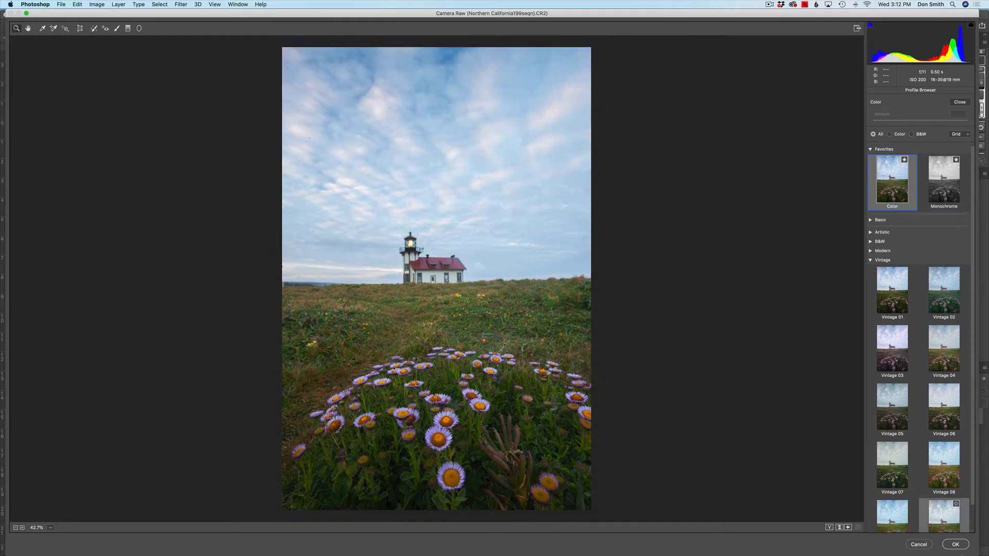
click(954, 544)
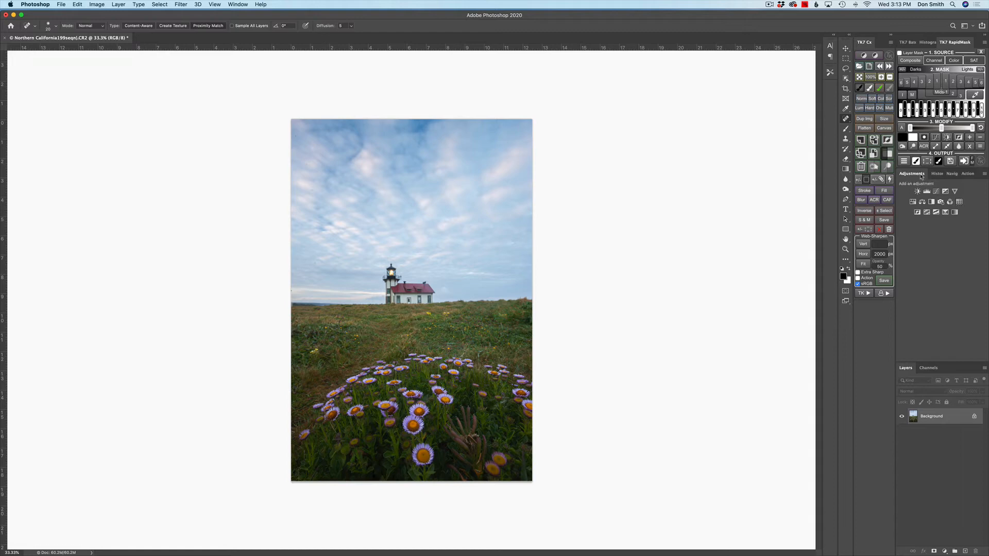
Add a Color Lookup adjustment layer above the Background and load the Crisp_Warm.look 3D LUT
click(237, 4)
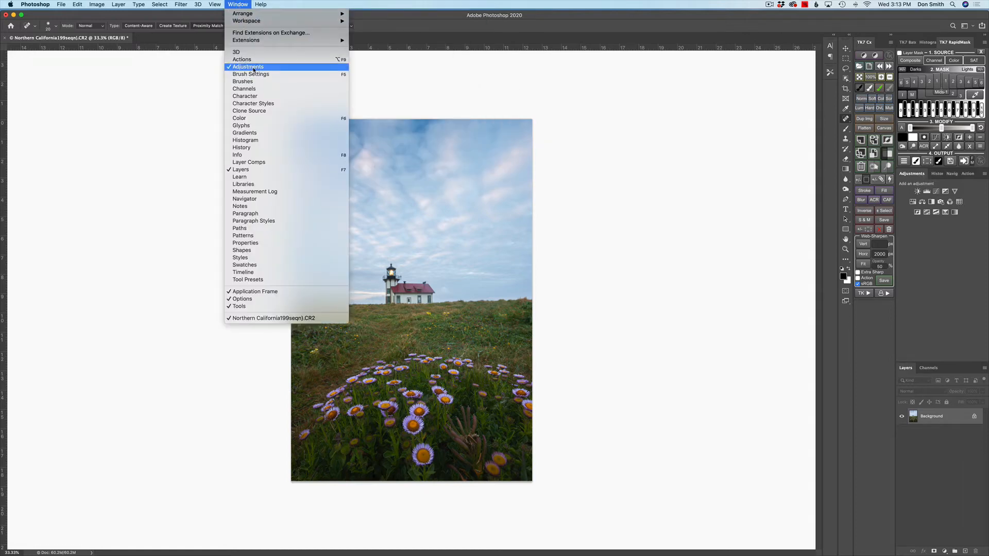
click(615, 209)
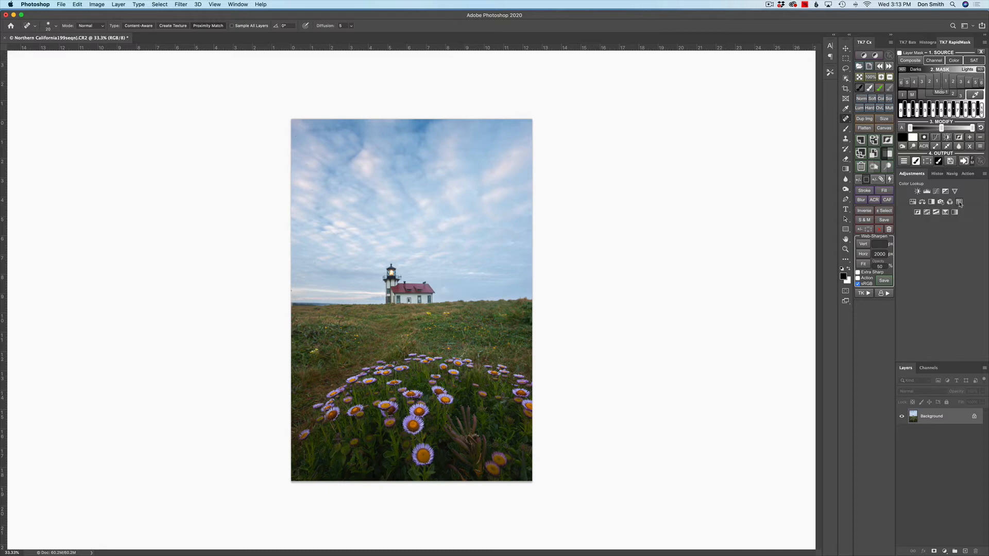
click(959, 202)
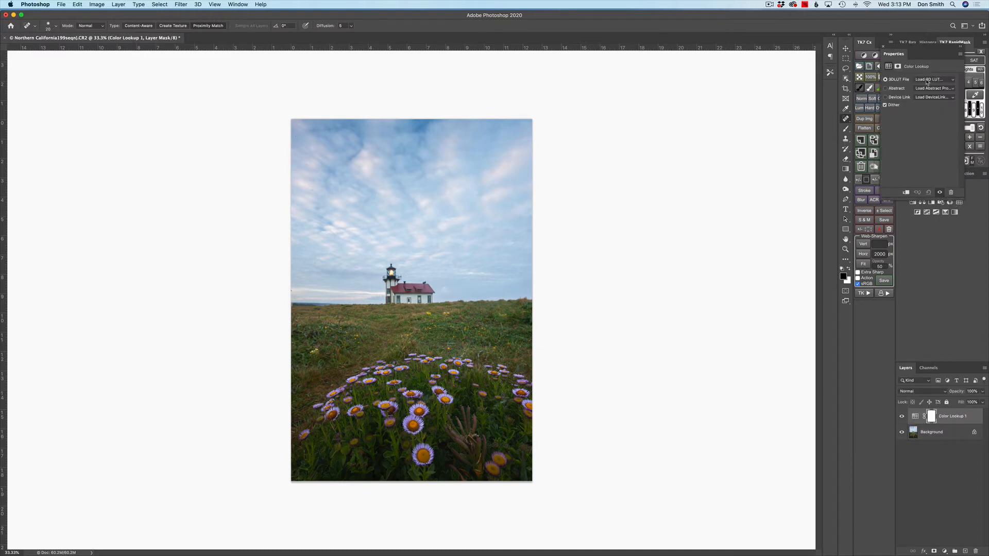
click(926, 81)
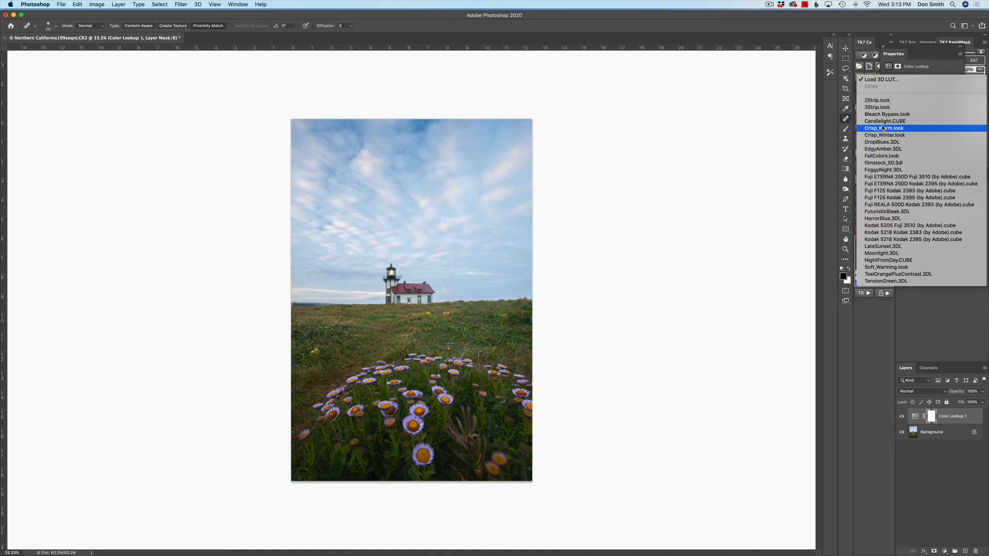
click(882, 128)
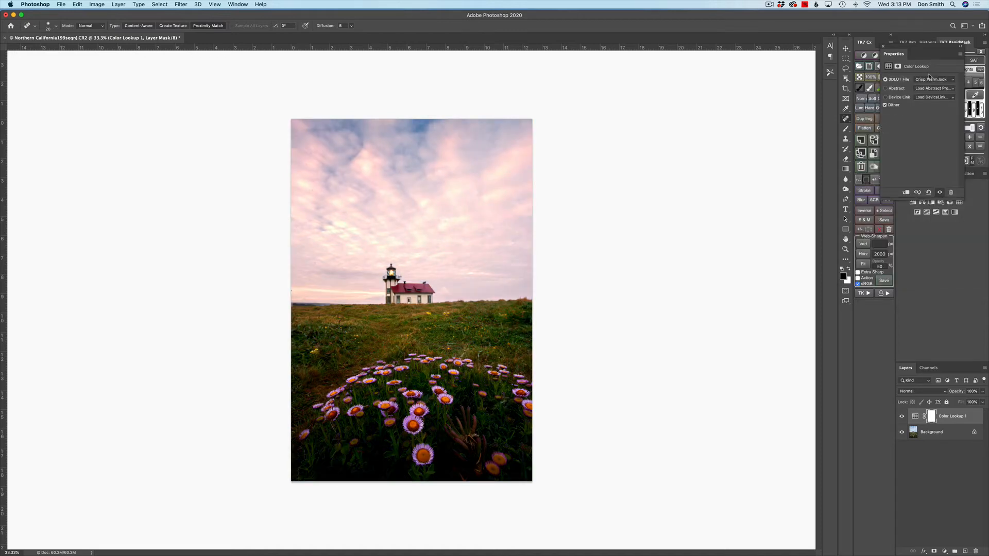
Try the FoggyNight.3DL and LateSunset.3DL lookup tables on the Color Lookup layer
click(929, 79)
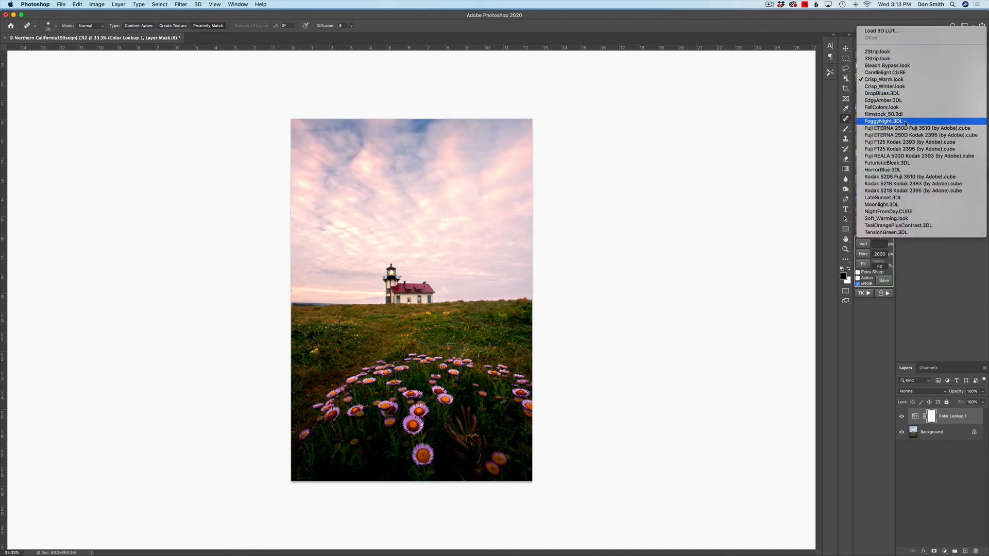
click(905, 122)
click(934, 83)
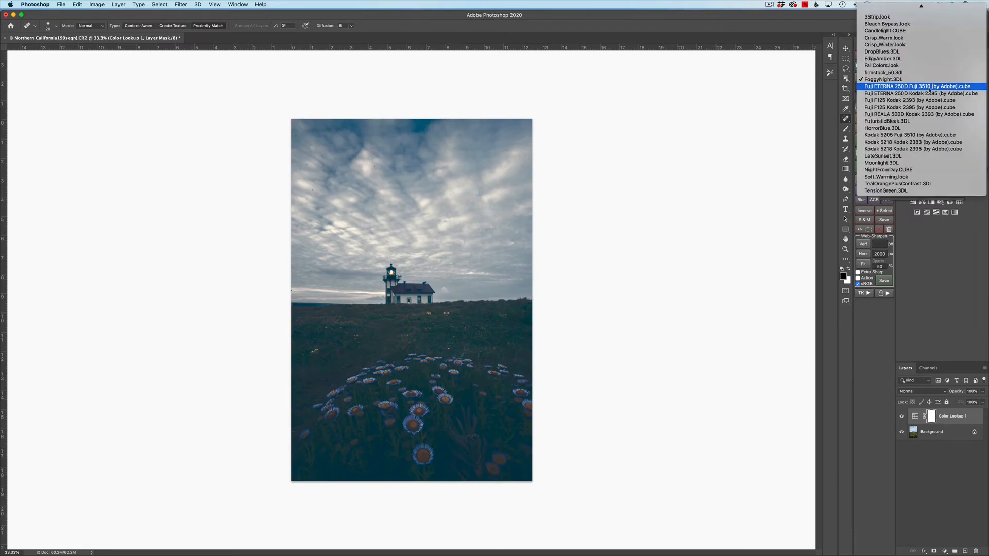
click(911, 156)
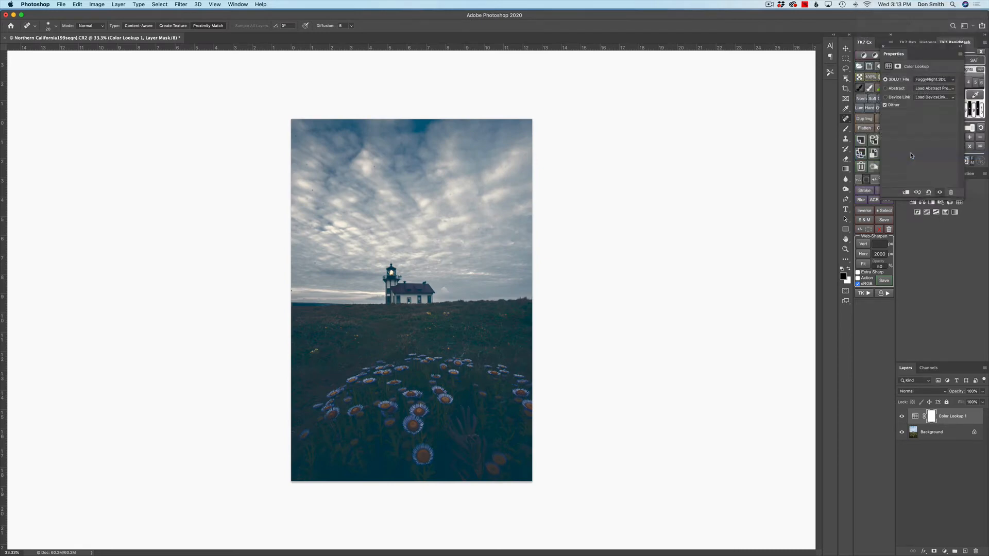
Try the NightFromDay.CUBE and TealOrangePlusContrast.3DL lookup tables on the Color Lookup layer
click(933, 81)
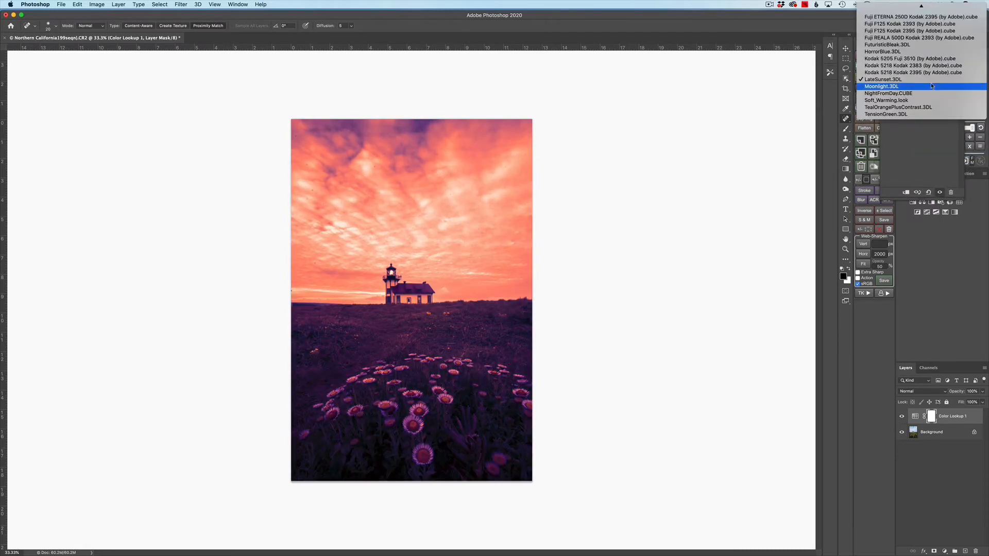
click(919, 96)
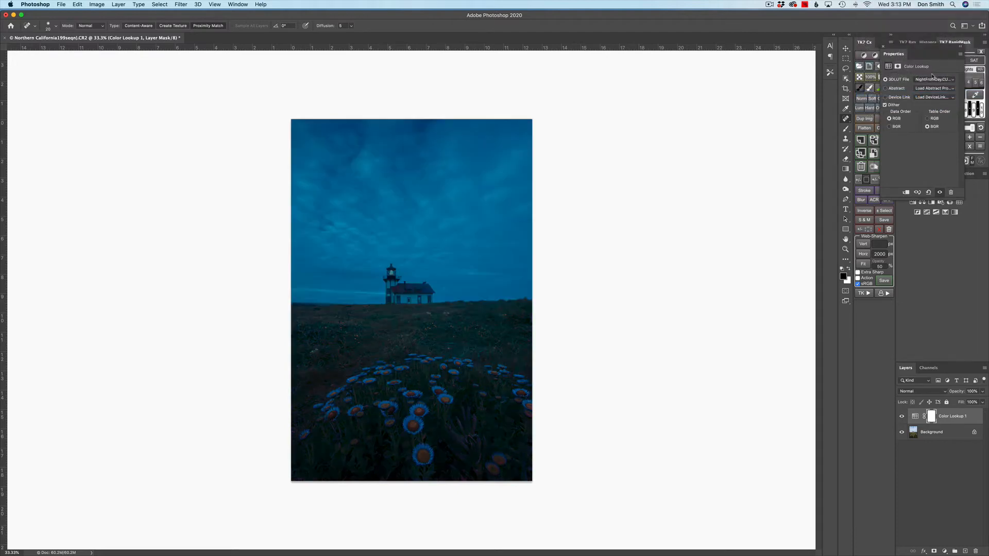
click(929, 81)
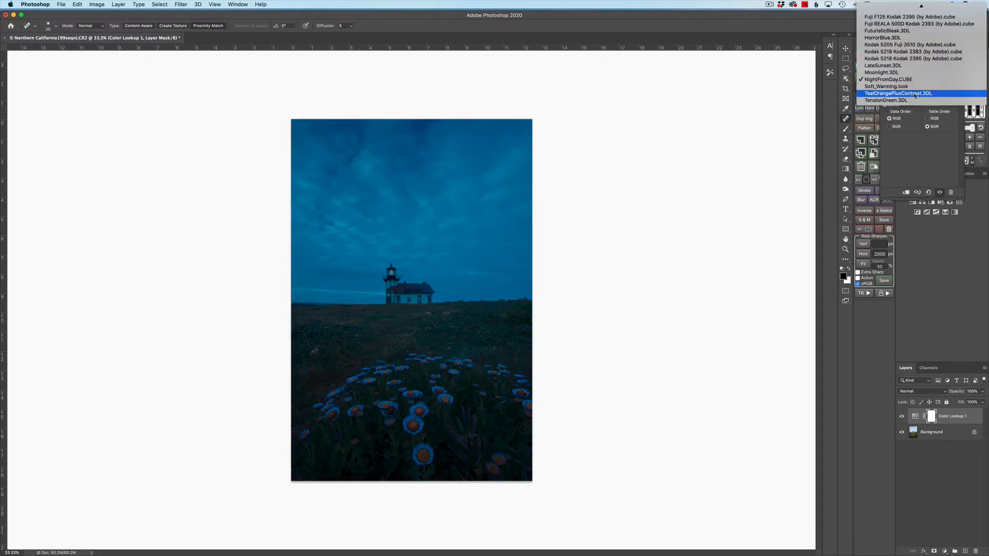
click(915, 93)
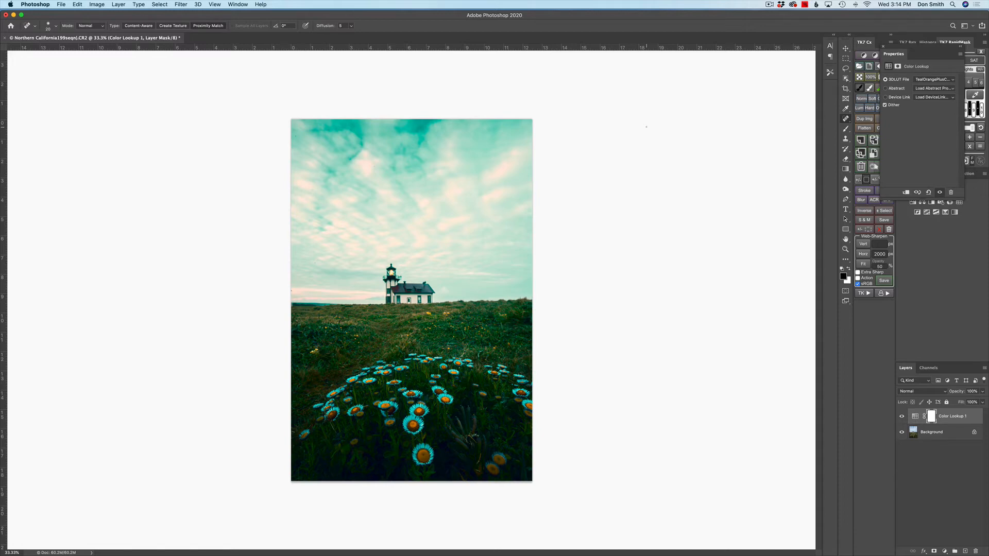
Open the file chooser for loading a custom 3D LUT, cancel it, and delete the Color Lookup layer
click(940, 80)
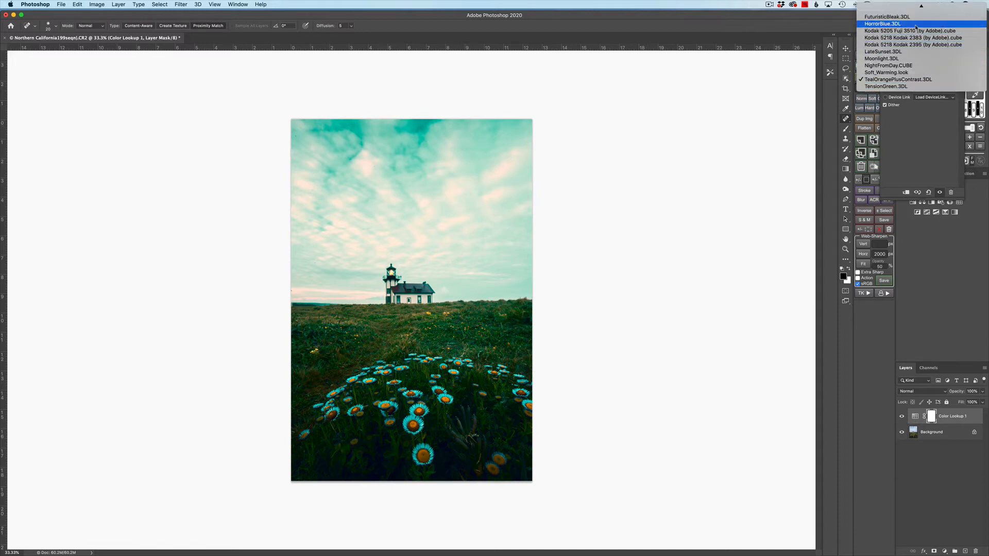
mouse_move(913, 2)
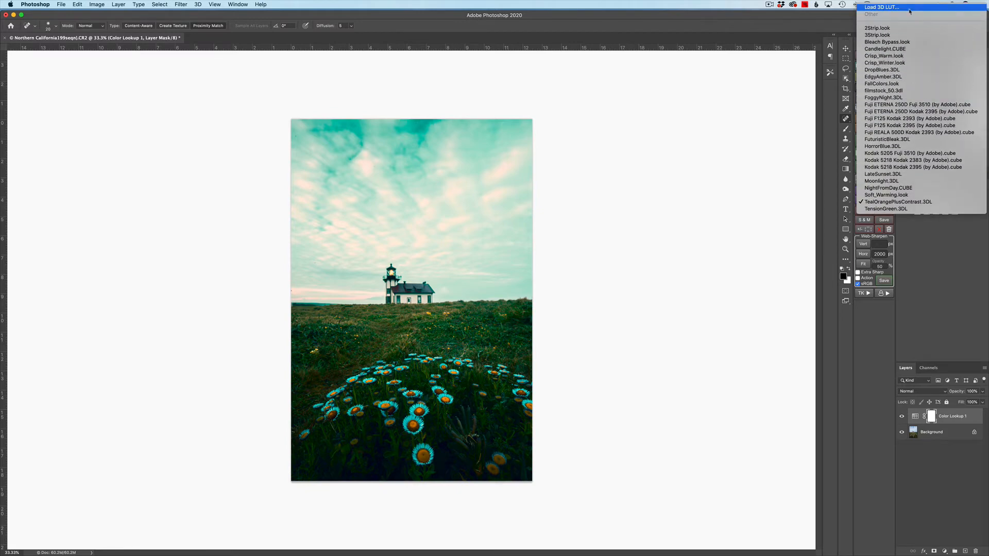
click(709, 196)
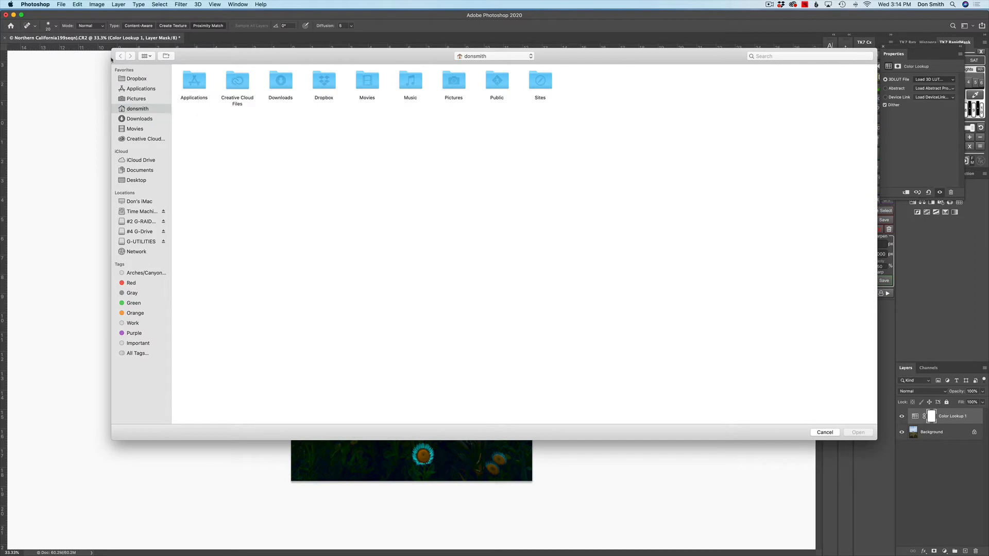
click(831, 432)
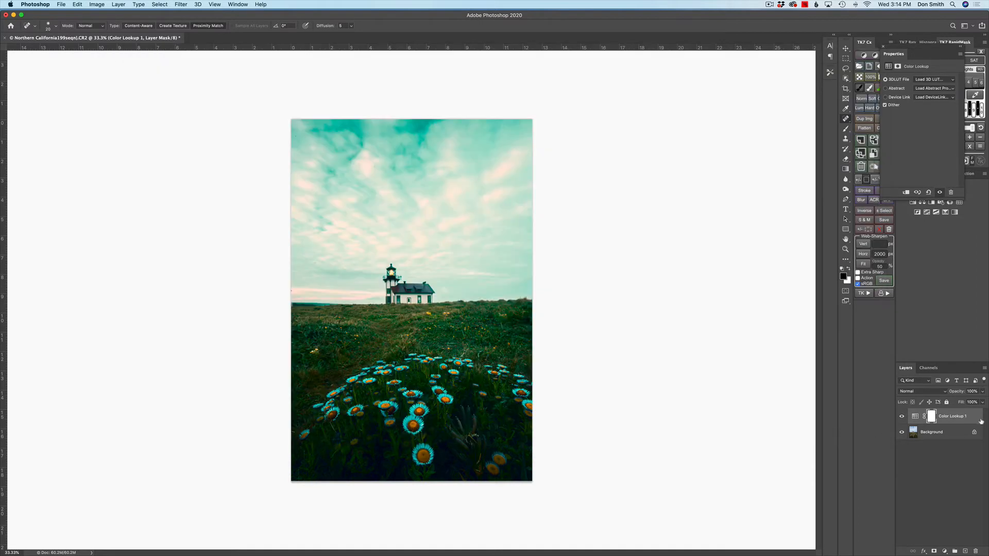
drag(960, 420, 975, 551)
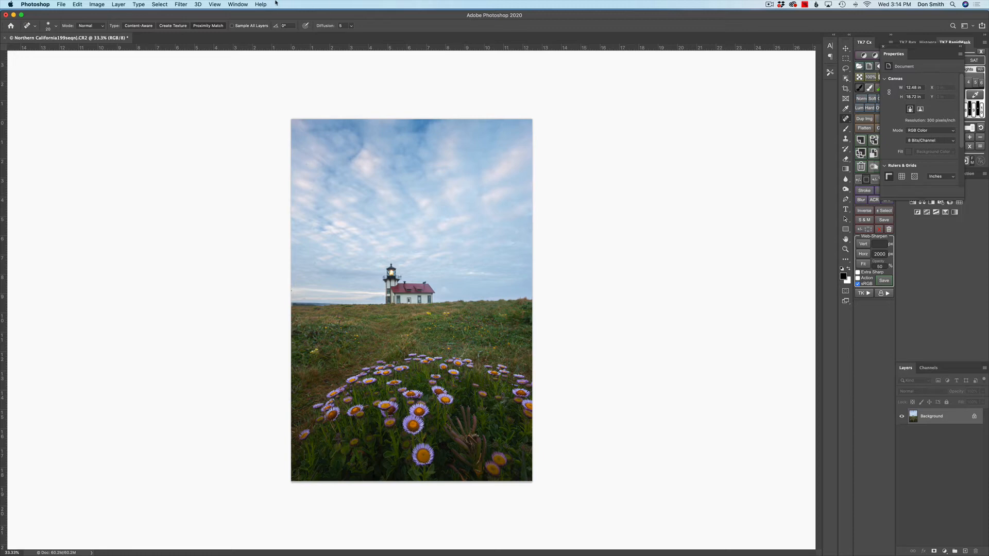
Open the Background layer in the Skylum Luminar 4 filter
click(182, 4)
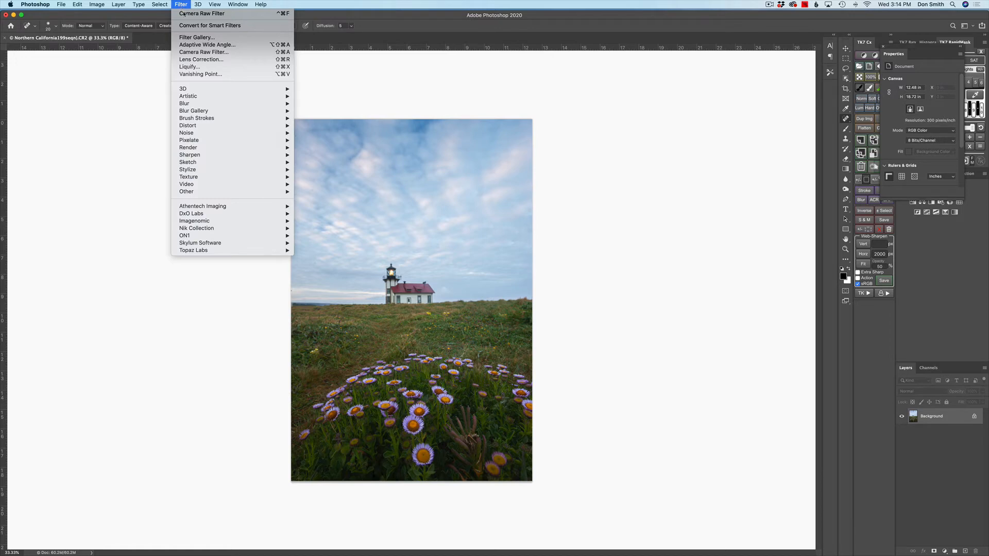
mouse_move(257, 242)
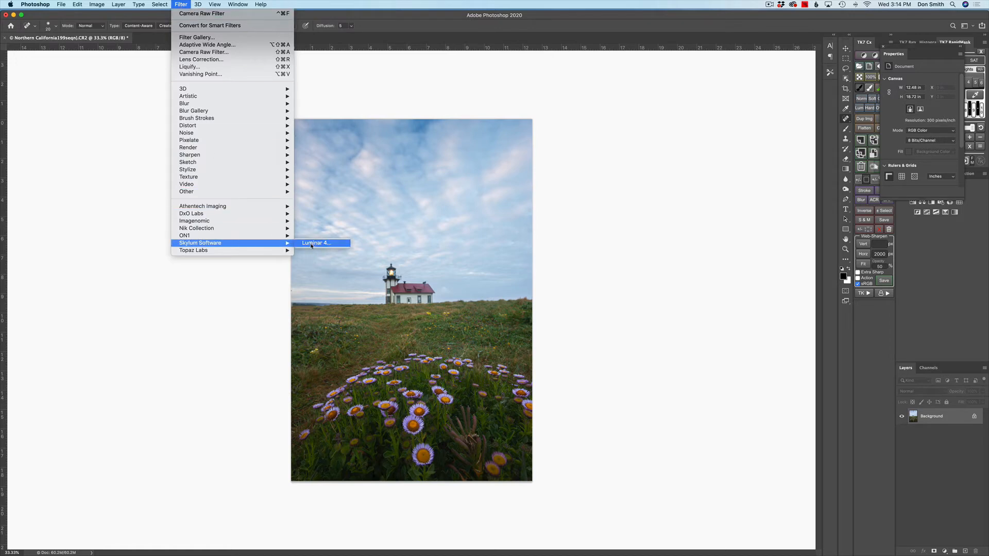
click(315, 243)
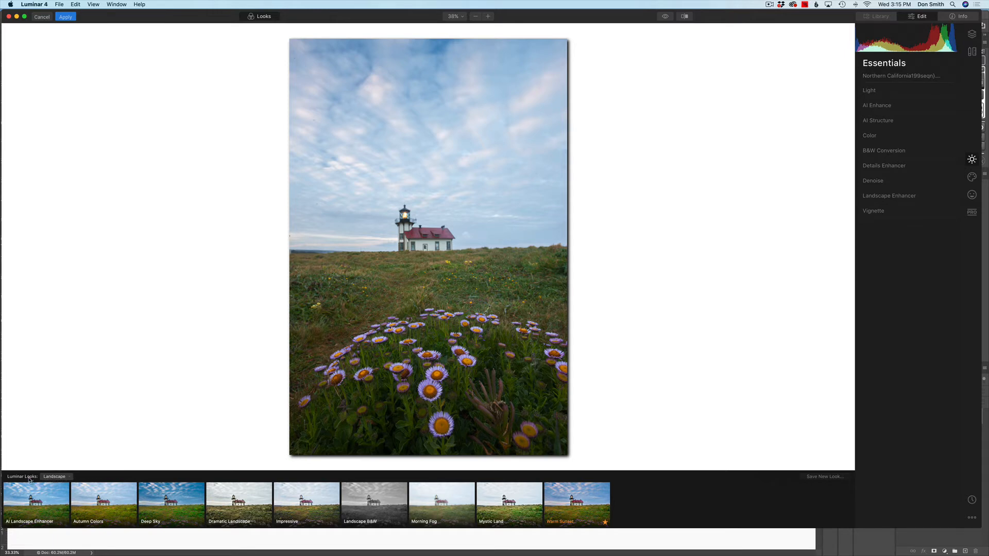
Apply the Warm Look preset from the User Luminar Looks collection to the photo
click(51, 477)
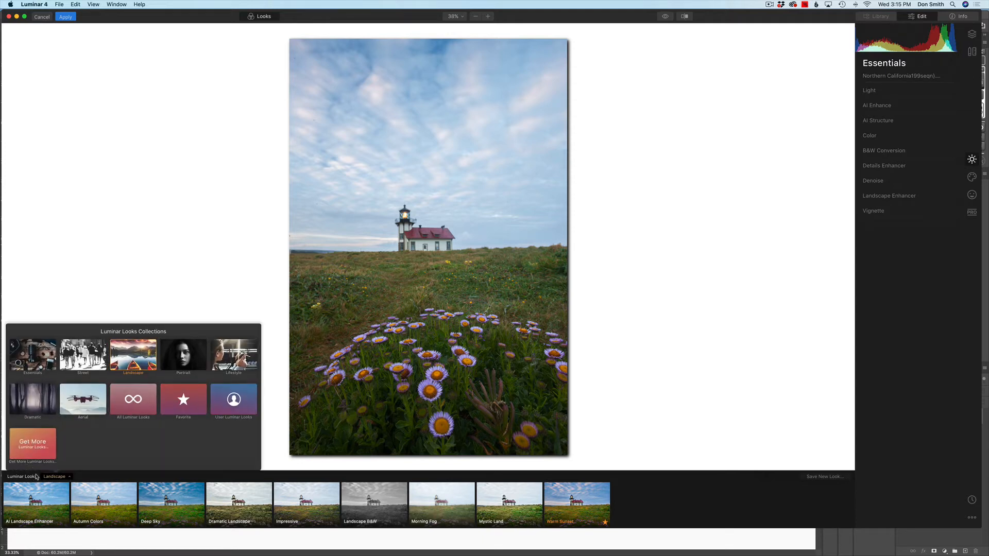
click(54, 477)
click(54, 477)
click(233, 406)
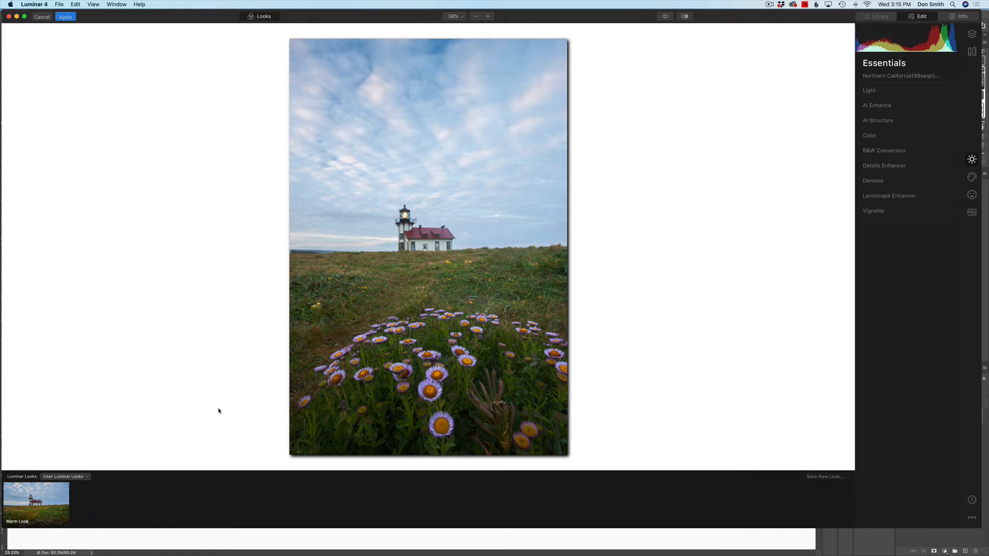
click(21, 513)
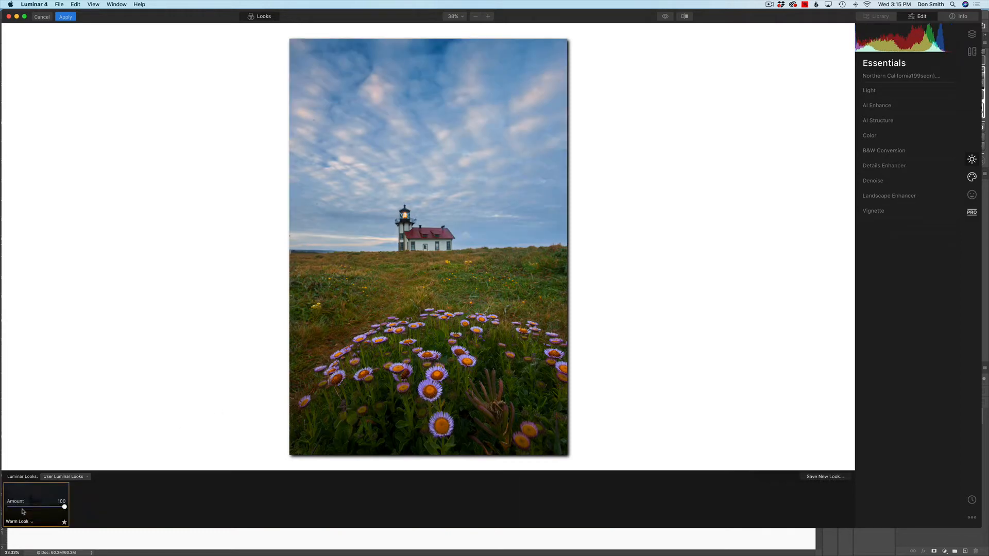
Display the Landscape collection of Luminar Looks
click(74, 477)
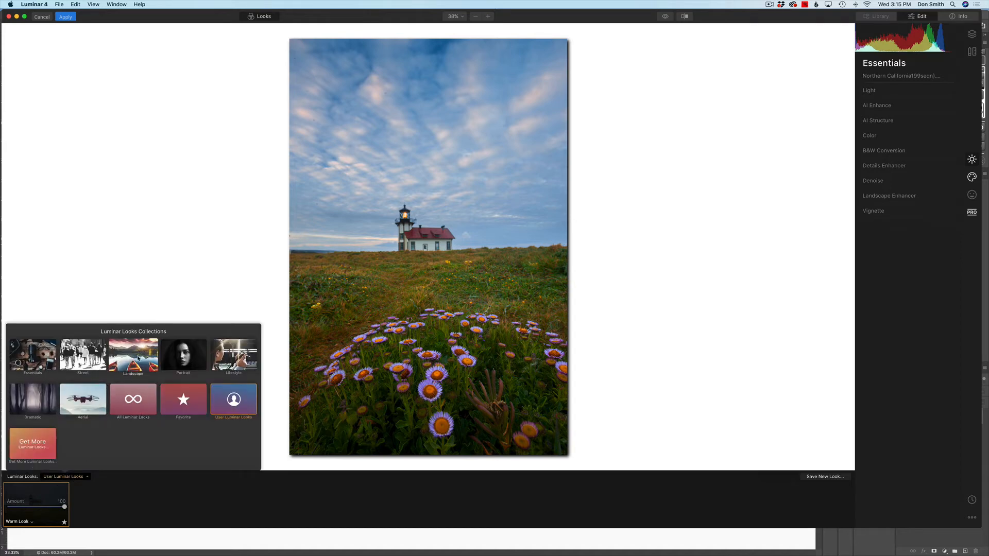
click(138, 357)
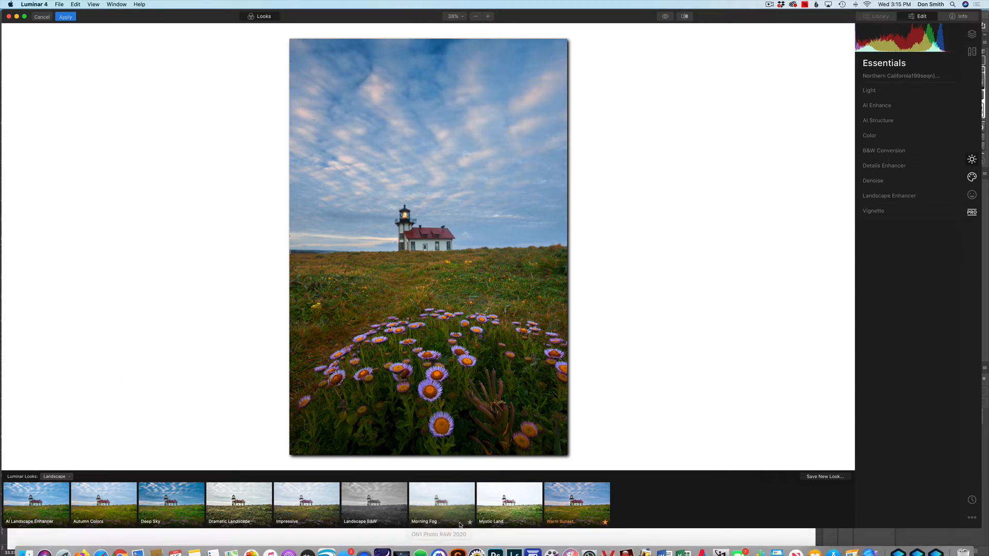
Apply the Warm Sunset look at an amount of 100 and display its Light and Color Styles (LUT) settings
click(580, 511)
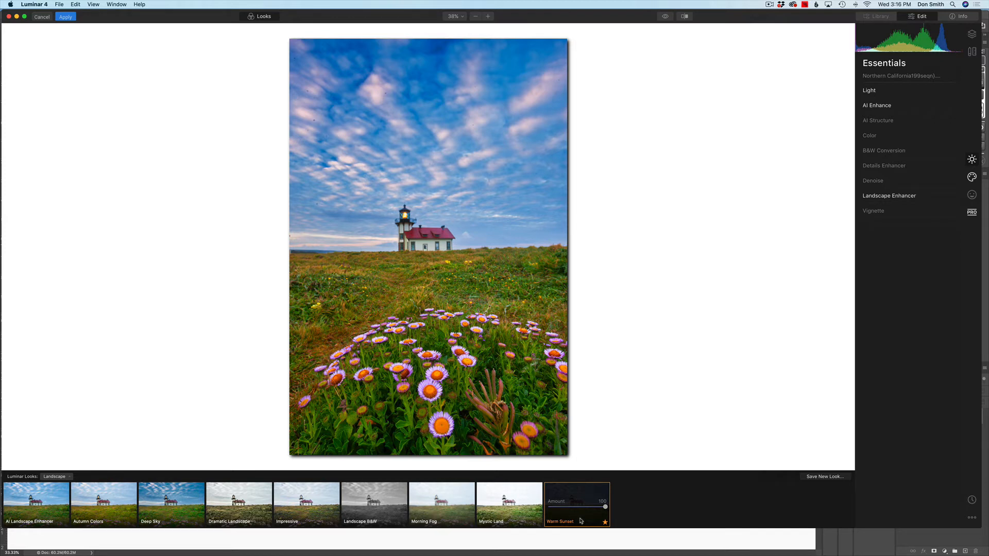
click(870, 90)
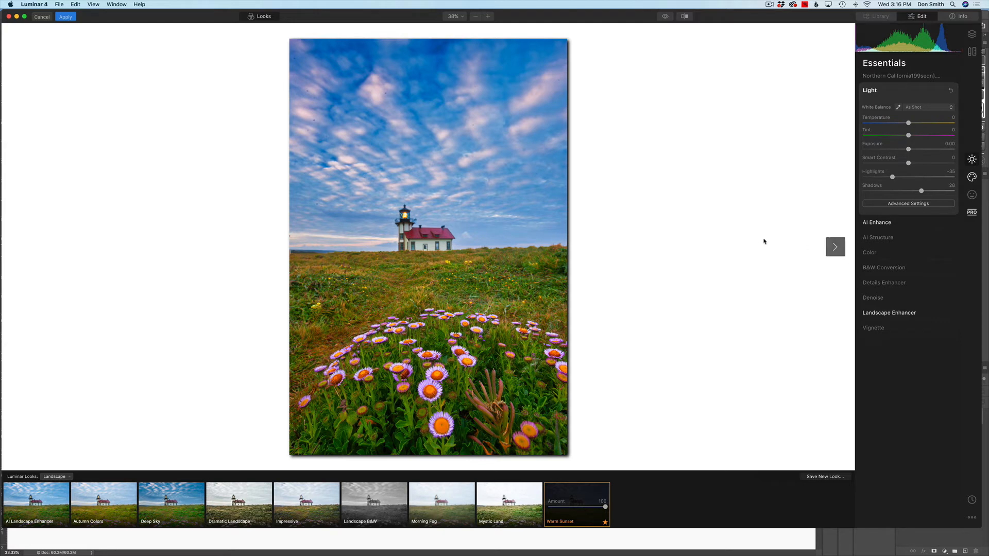
drag(605, 508, 638, 505)
click(971, 176)
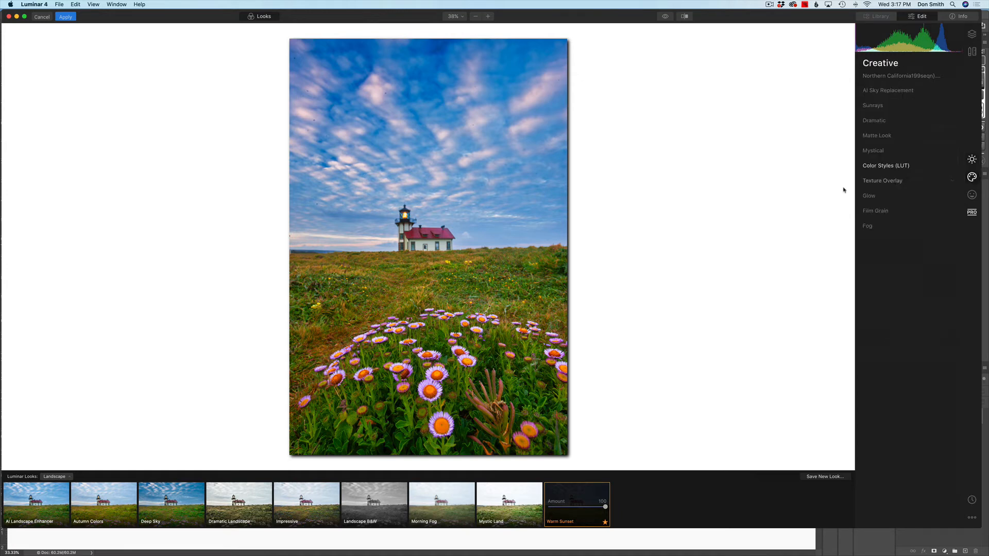
click(885, 167)
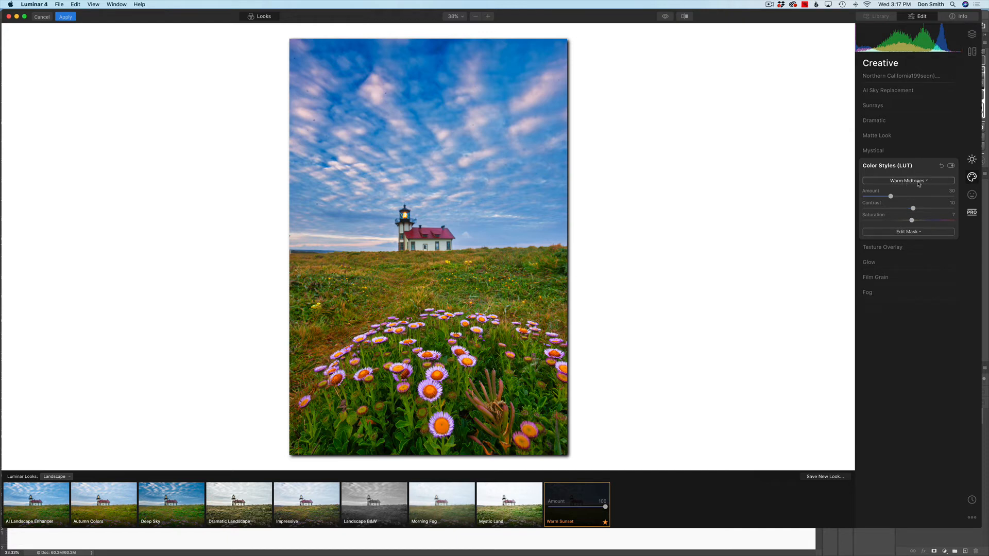
Browse the downloadable LUT collections on the Skylum marketplace website and view the Cinematic LUTs page
click(920, 182)
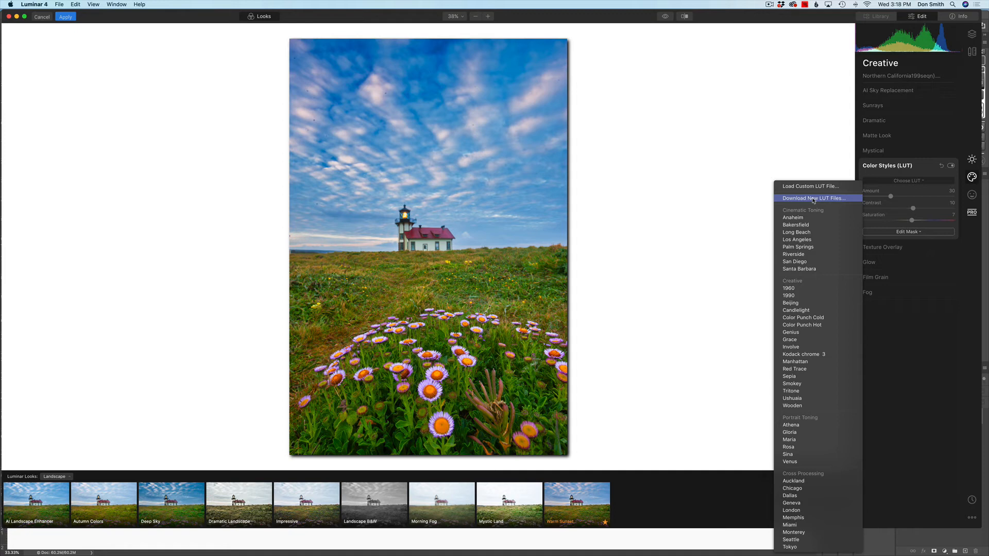
click(813, 199)
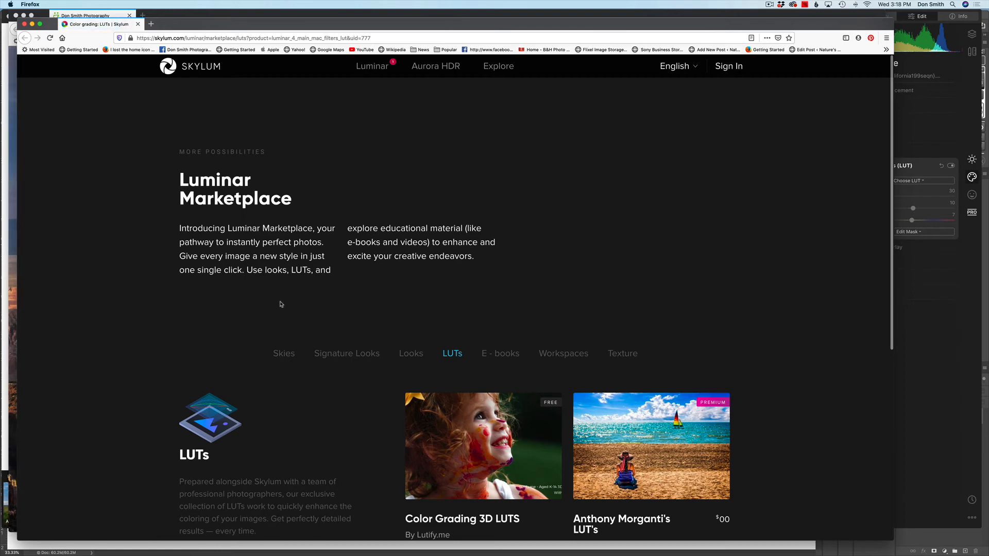
scroll(282, 304, down, 2)
scroll(281, 303, down, 5)
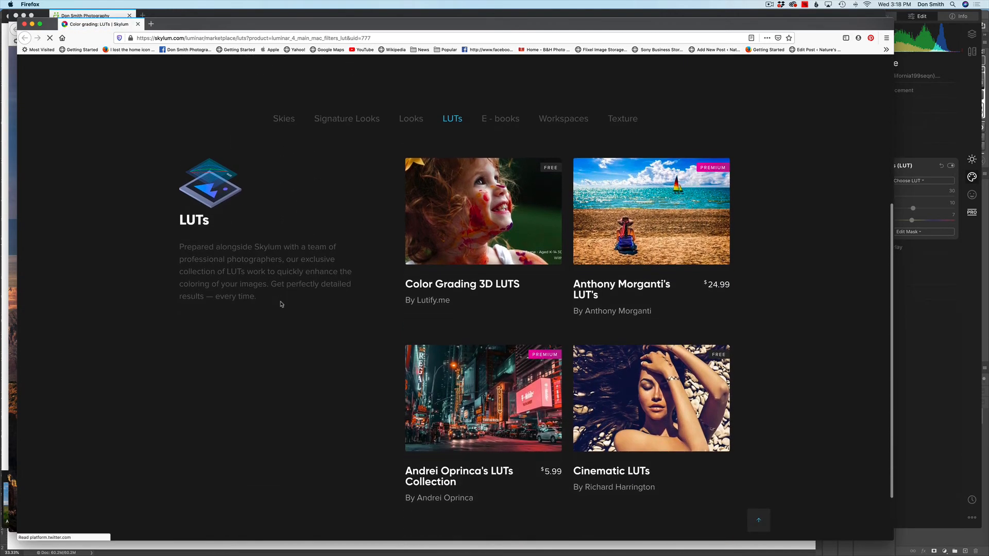
scroll(281, 304, down, 2)
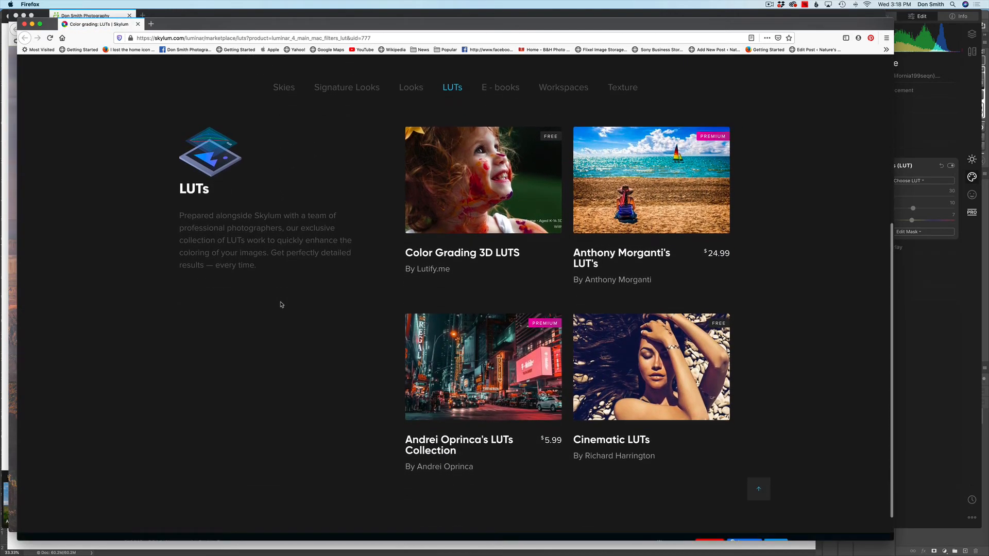
mouse_move(614, 342)
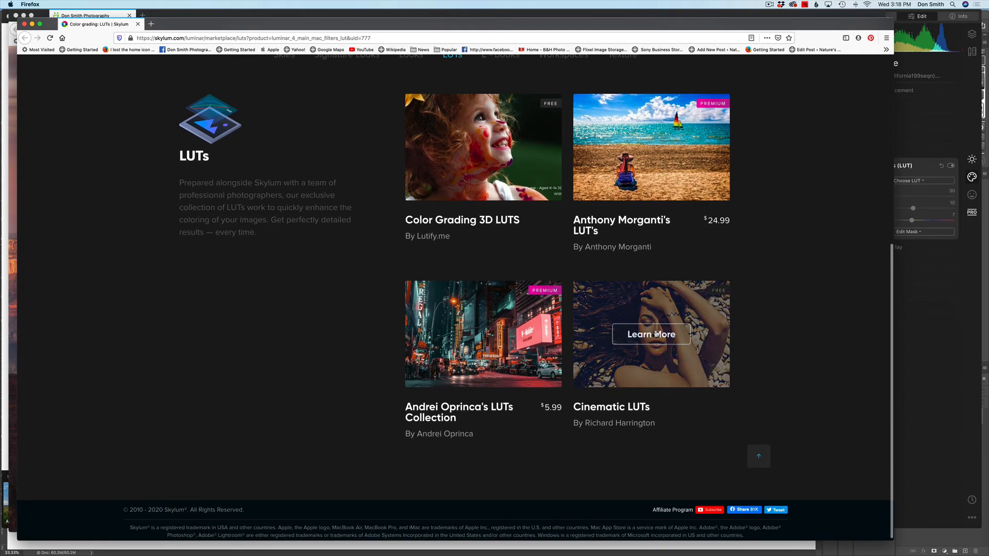
click(614, 343)
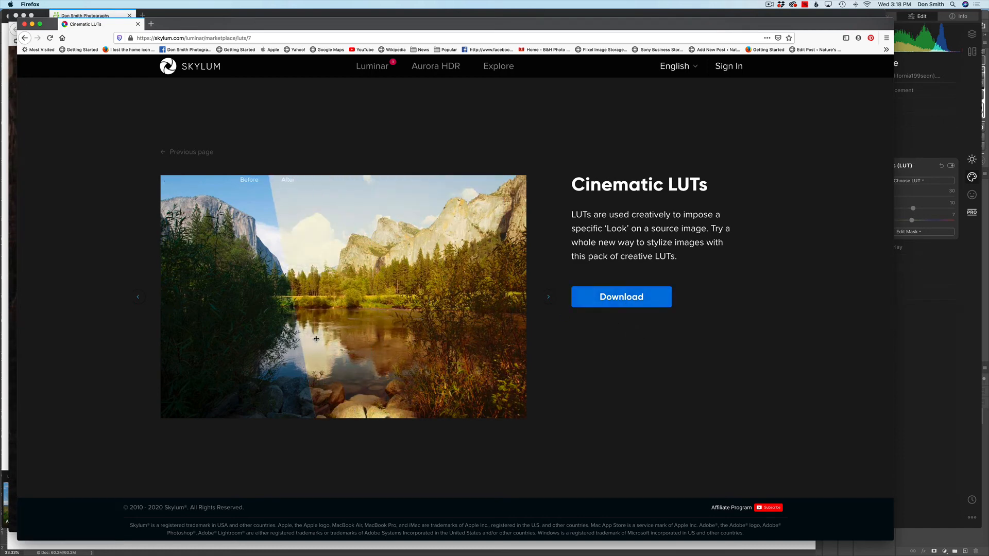
key(super+h)
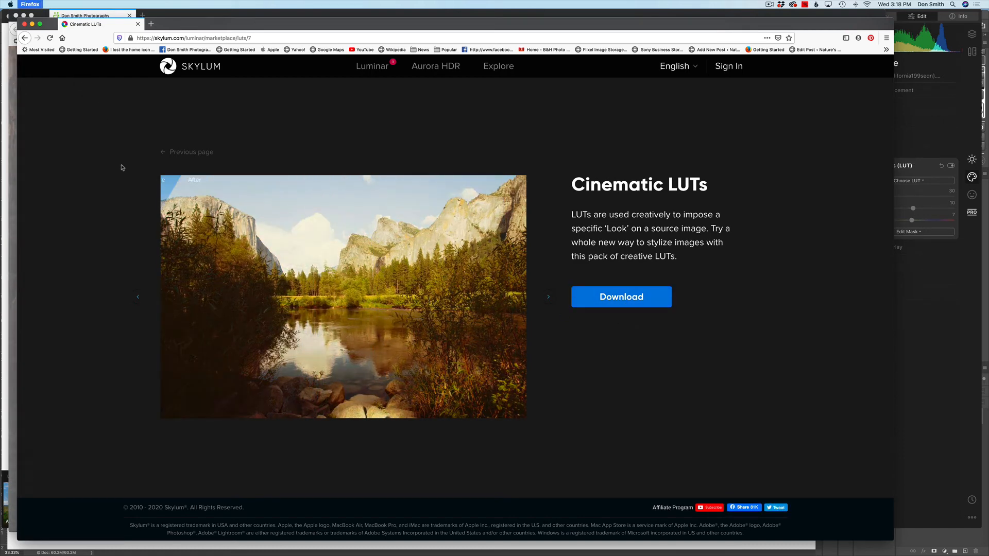
Load the custom LUT file Lutify.me-K-Chrome.cube into Color Styles and set its amount to 40
click(896, 181)
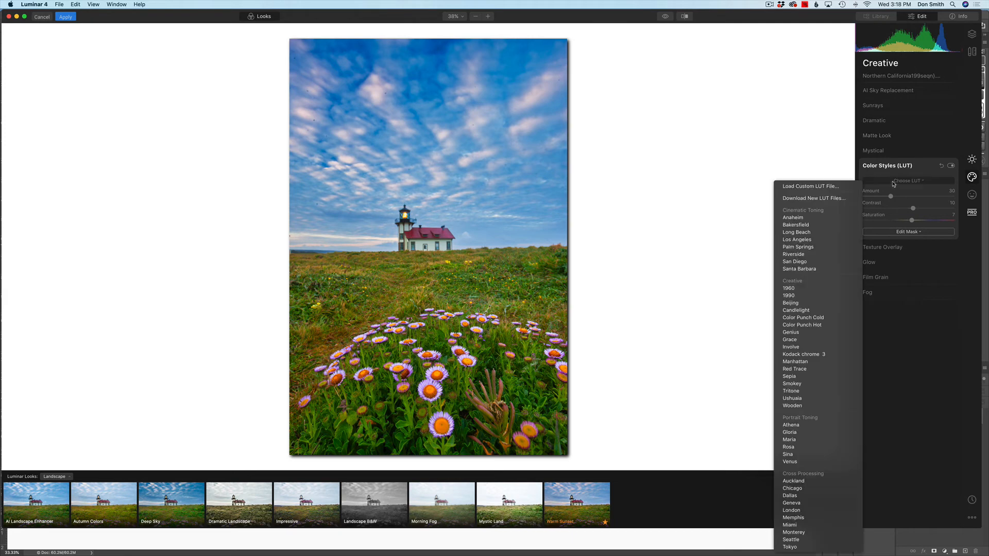
click(830, 188)
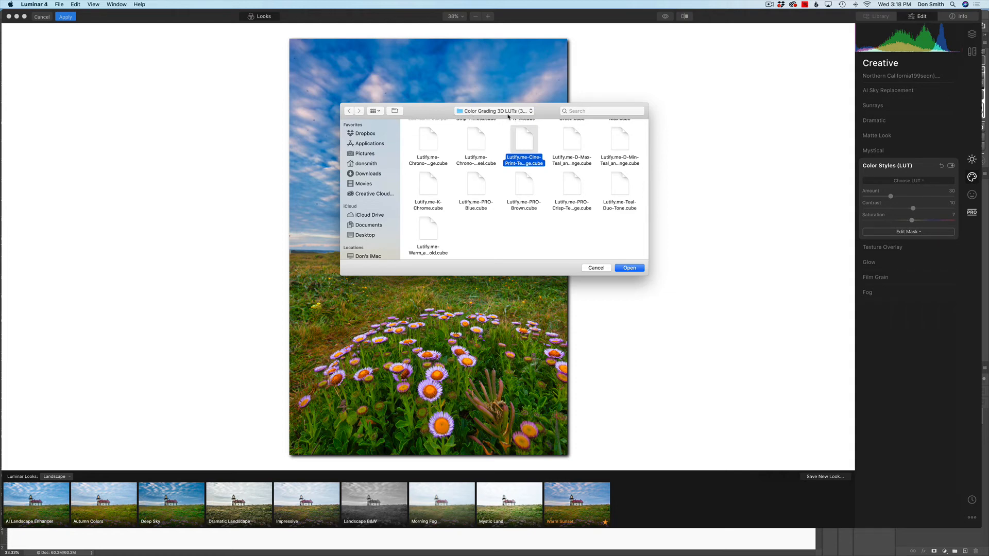
drag(542, 116, 676, 68)
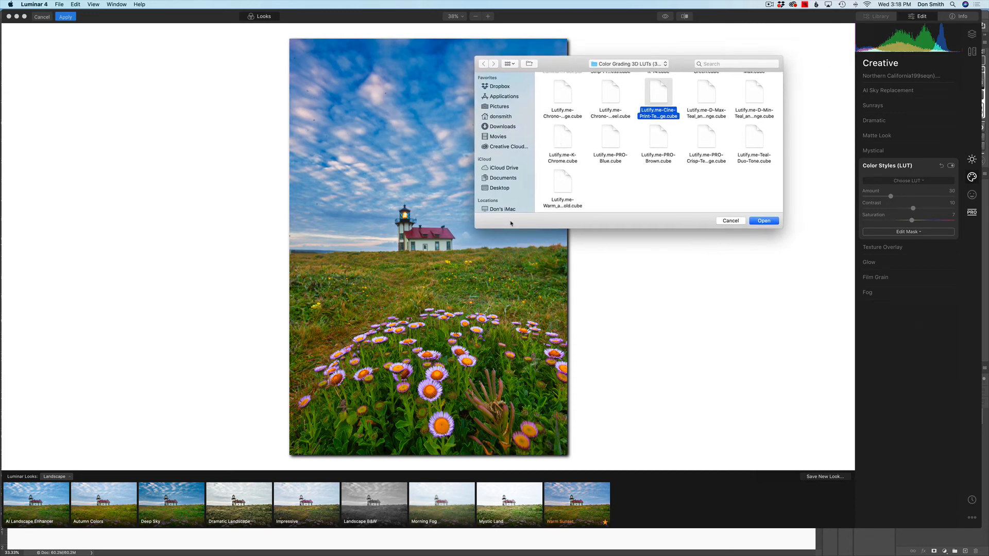
click(558, 144)
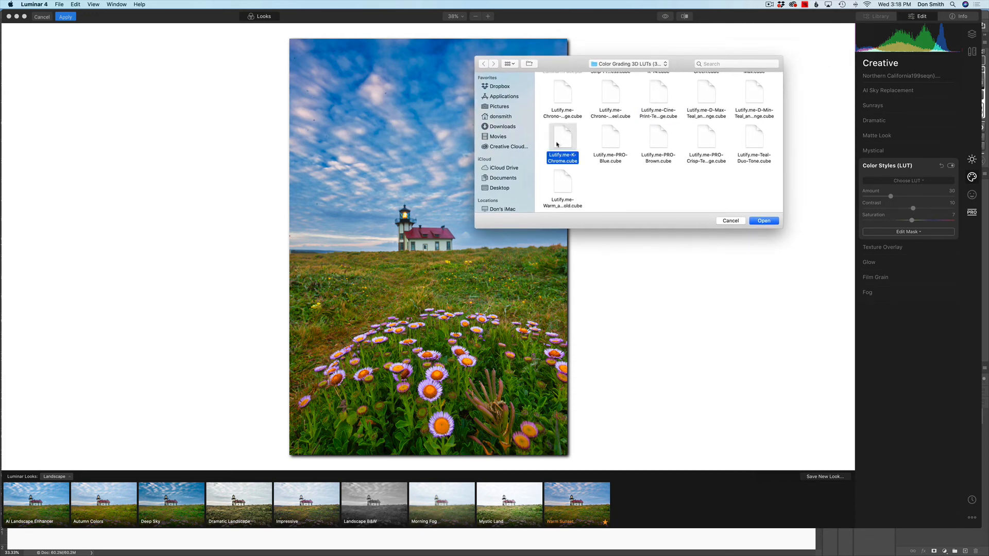
click(764, 221)
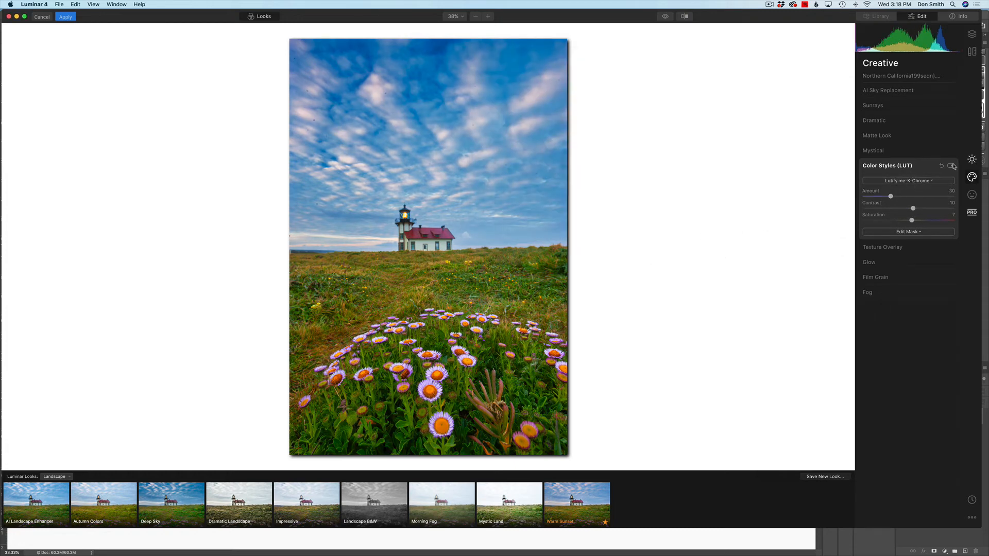
mouse_move(890, 196)
mouse_down()
mouse_move(942, 196)
mouse_move(909, 196)
mouse_up()
Preview built-in LUTs such as Santa Barbara on the photo without choosing one, and reapply the Warm Sunset look
click(924, 181)
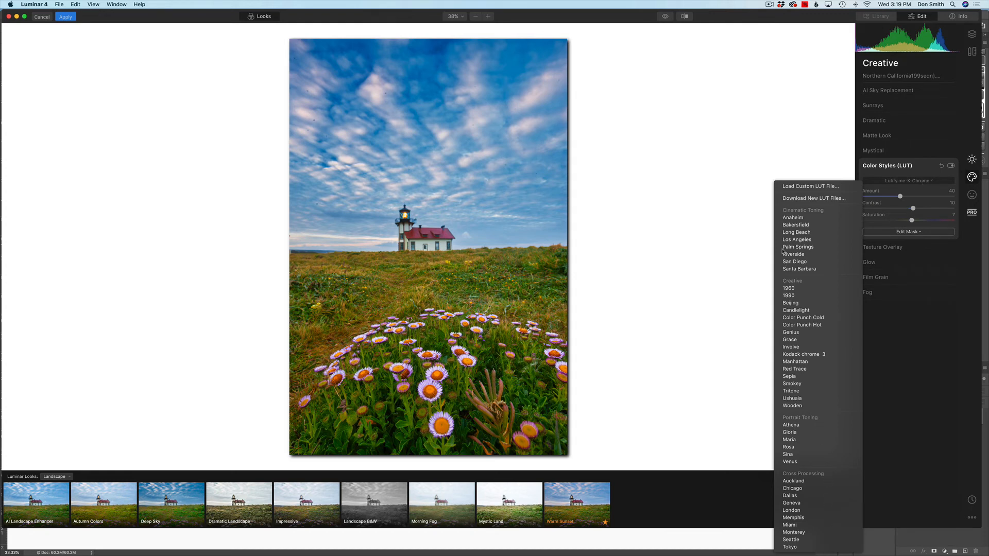
click(788, 164)
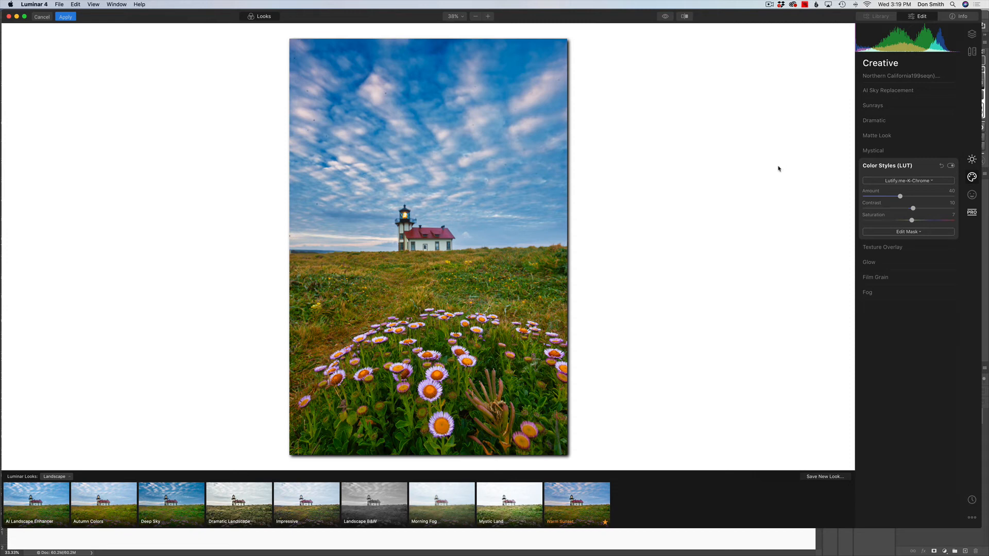
click(900, 183)
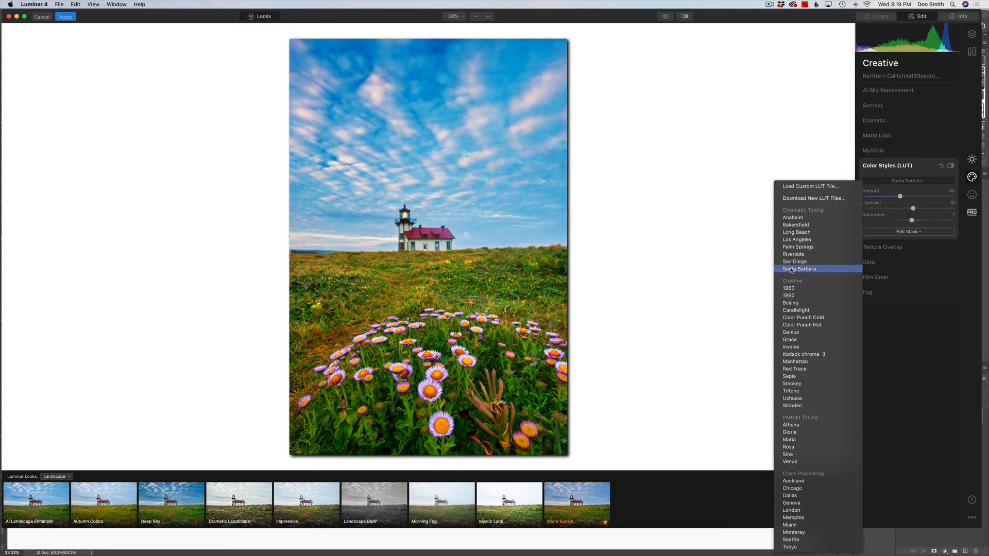
click(713, 234)
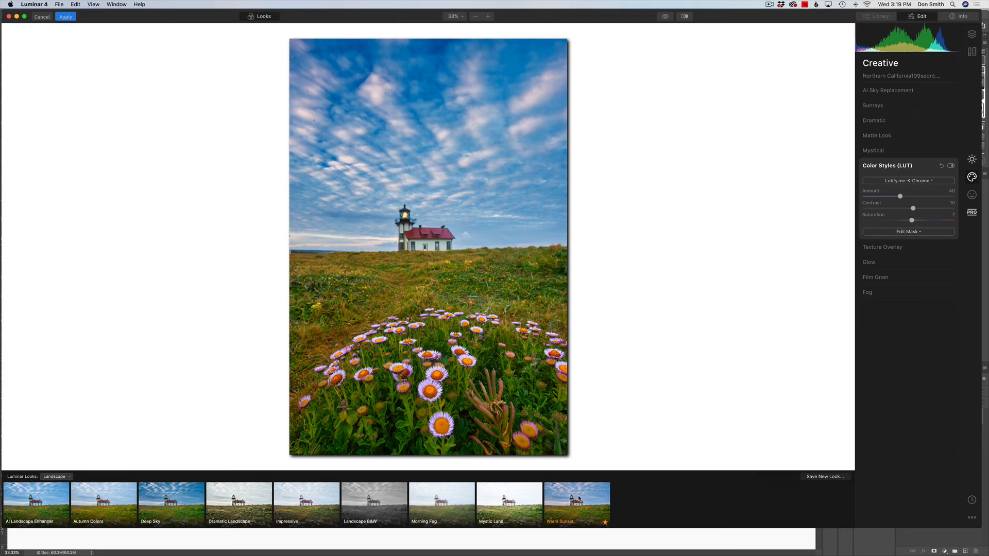
click(568, 498)
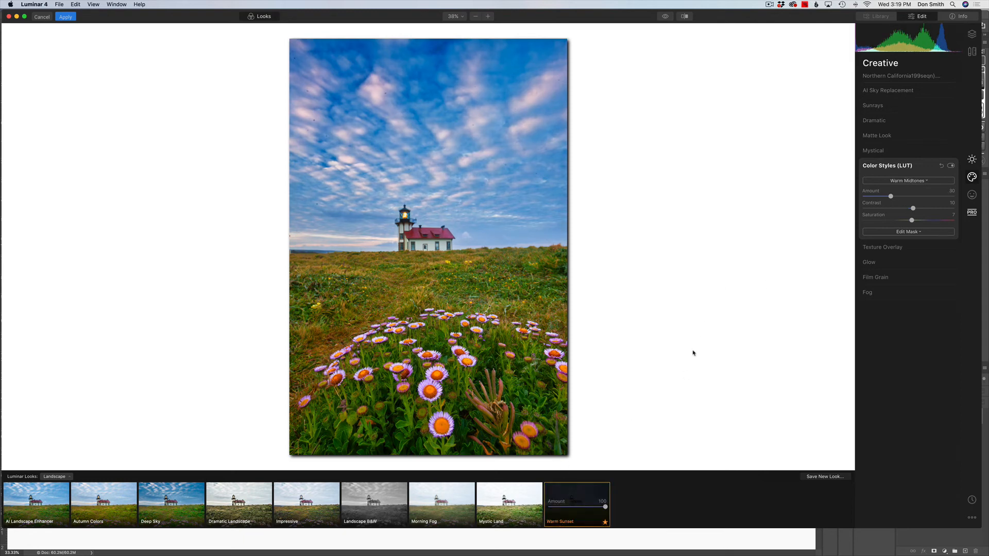